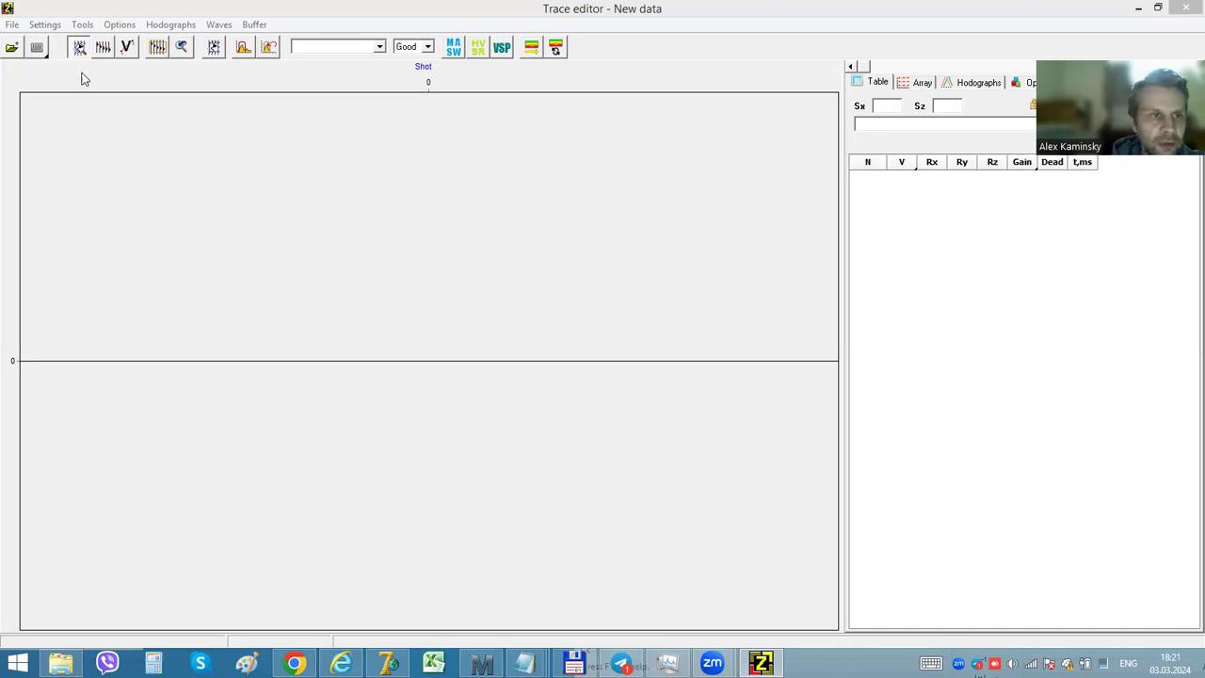
Open all SG2 files from D10.sg2 to D49.sg2 in the chol folder as SEG-Y SG2 files.
click(12, 47)
click(350, 626)
click(341, 649)
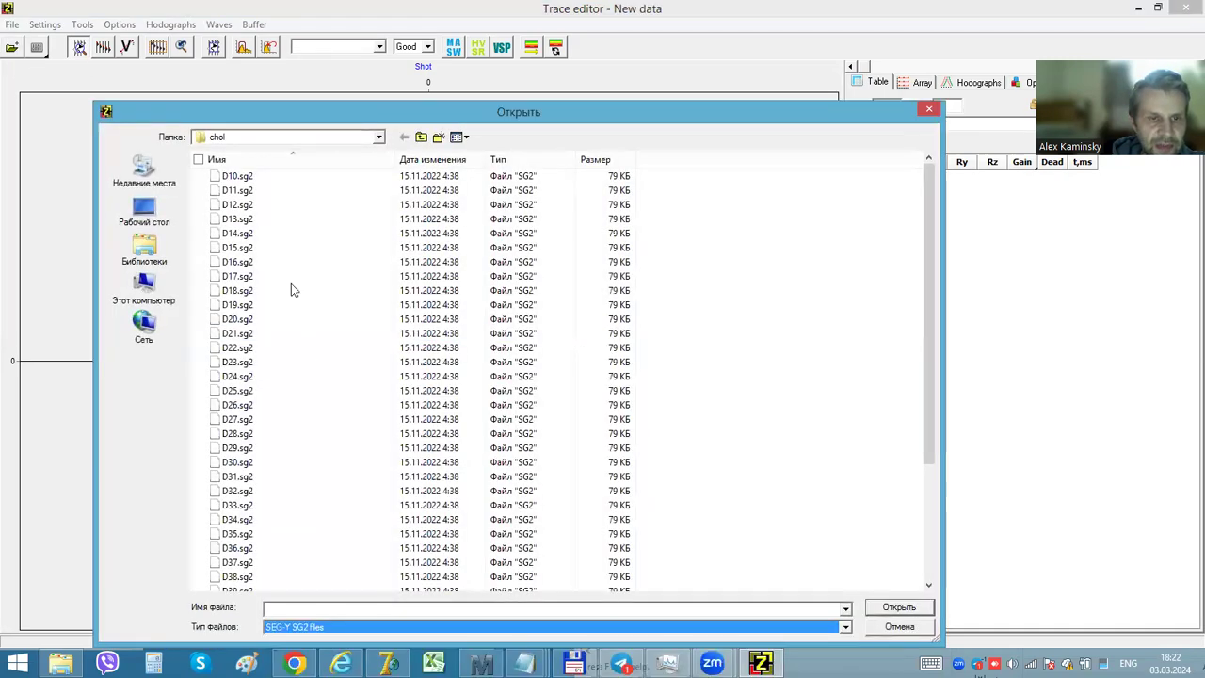
click(252, 179)
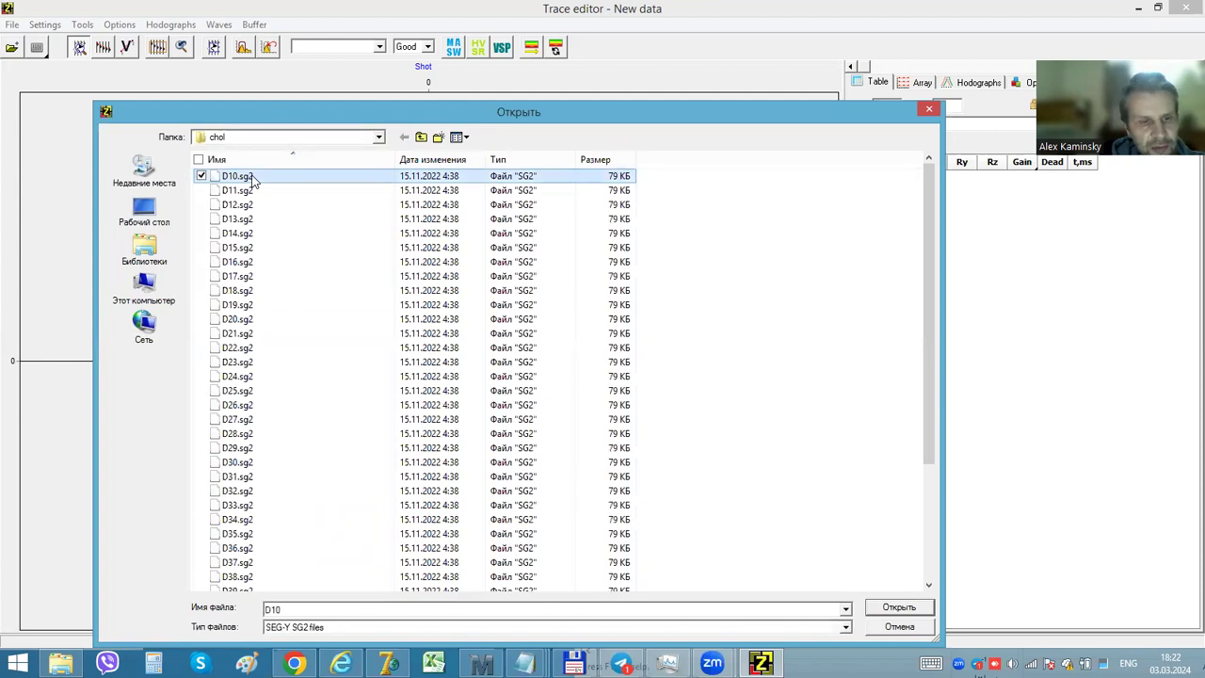
click(933, 542)
shift+click(426, 576)
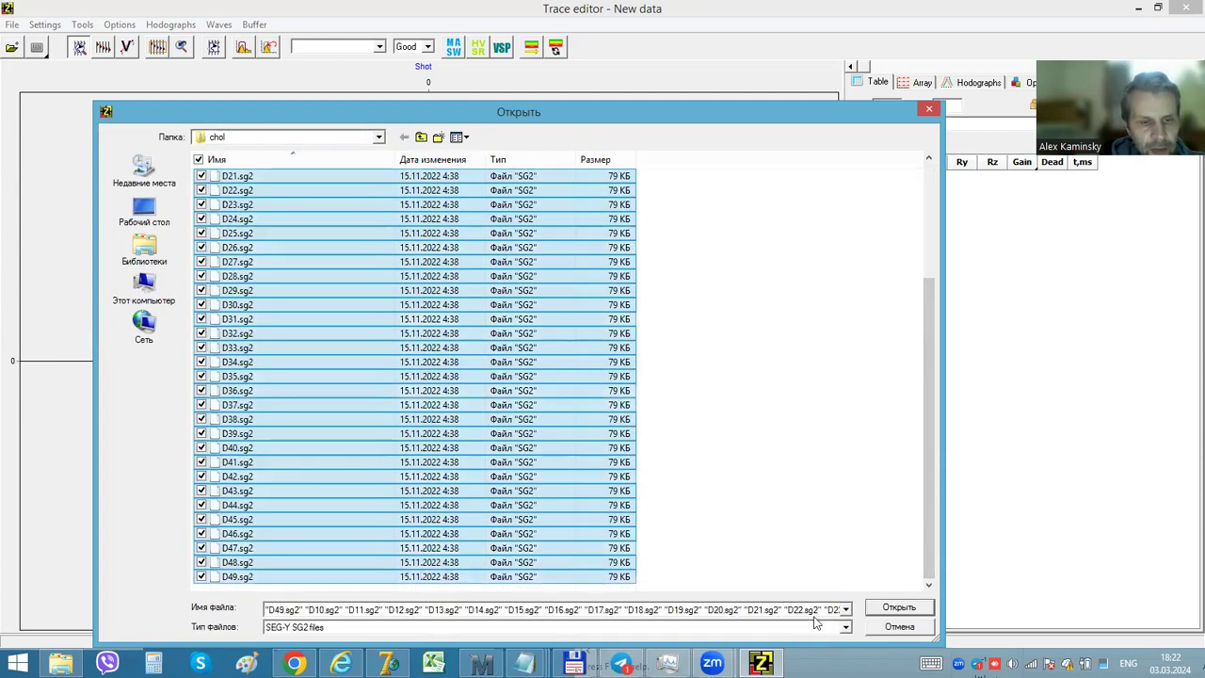
click(896, 608)
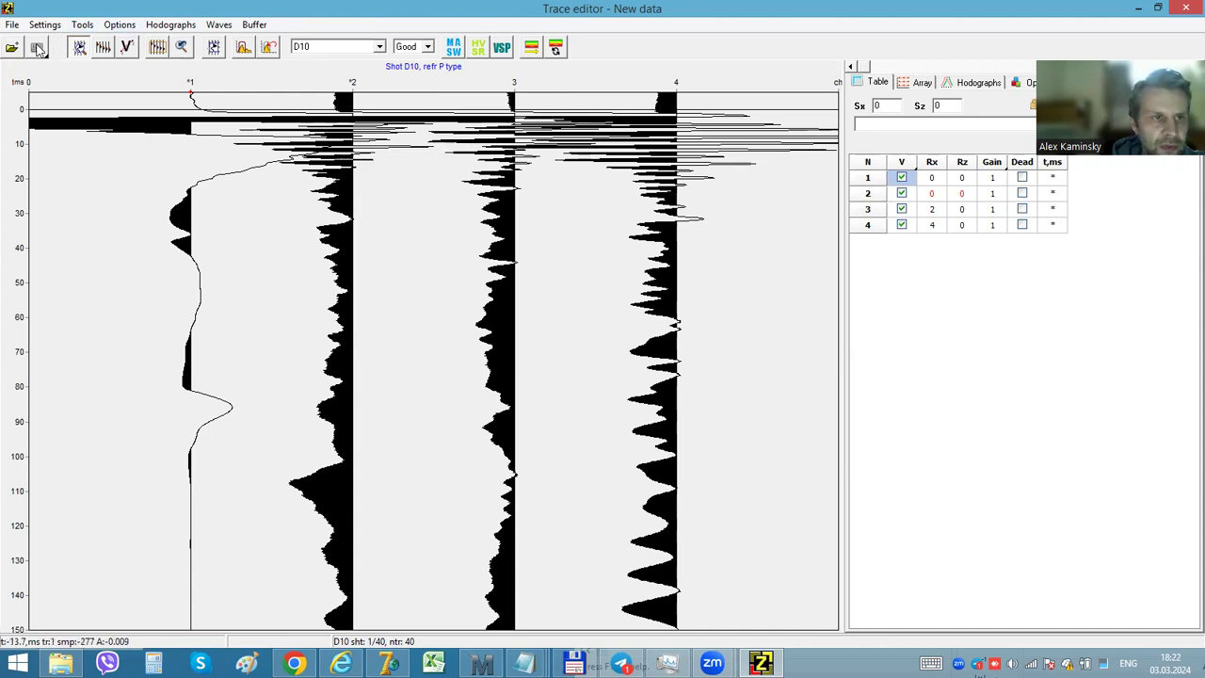
Regroup the loaded traces with Group&Sort using order 123123123 and 4 channels/shots, and save the layout.
click(119, 26)
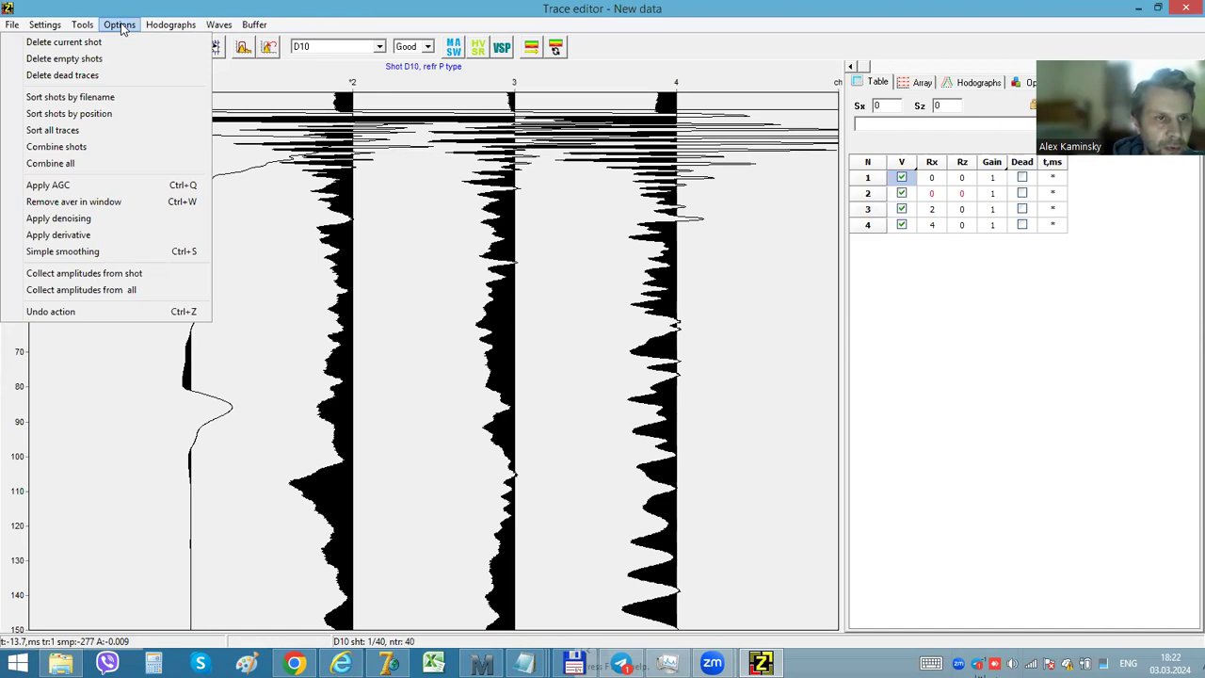
mouse_move(82, 25)
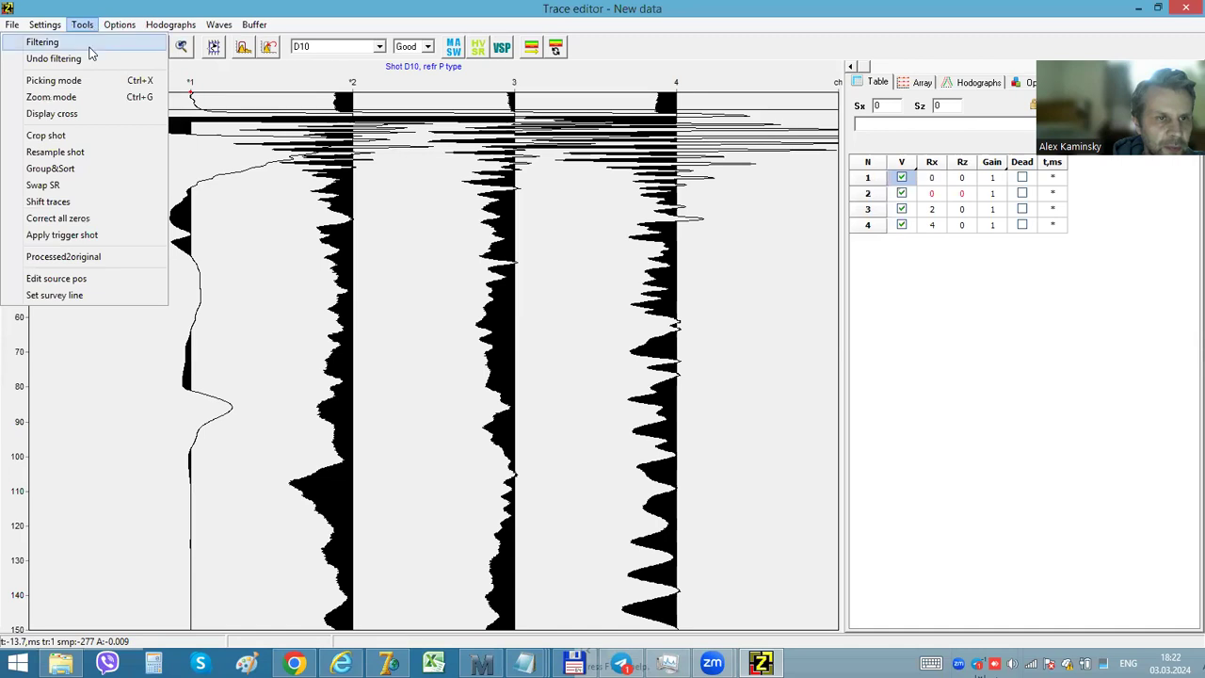
click(68, 173)
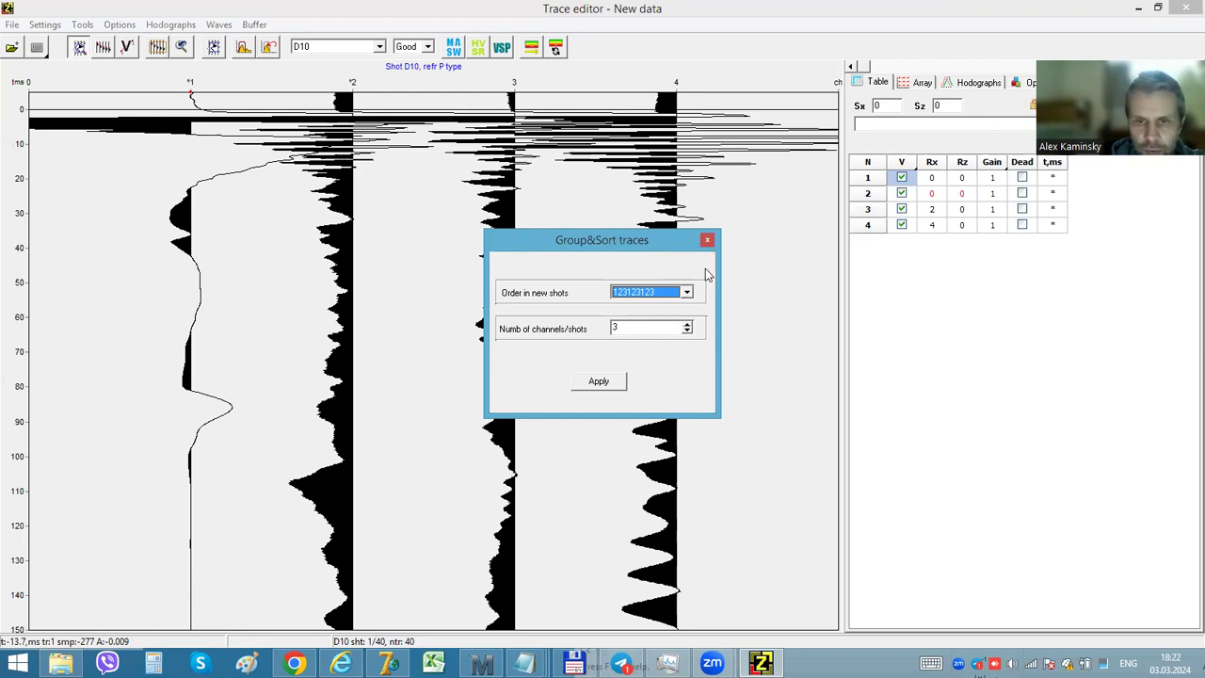
click(686, 325)
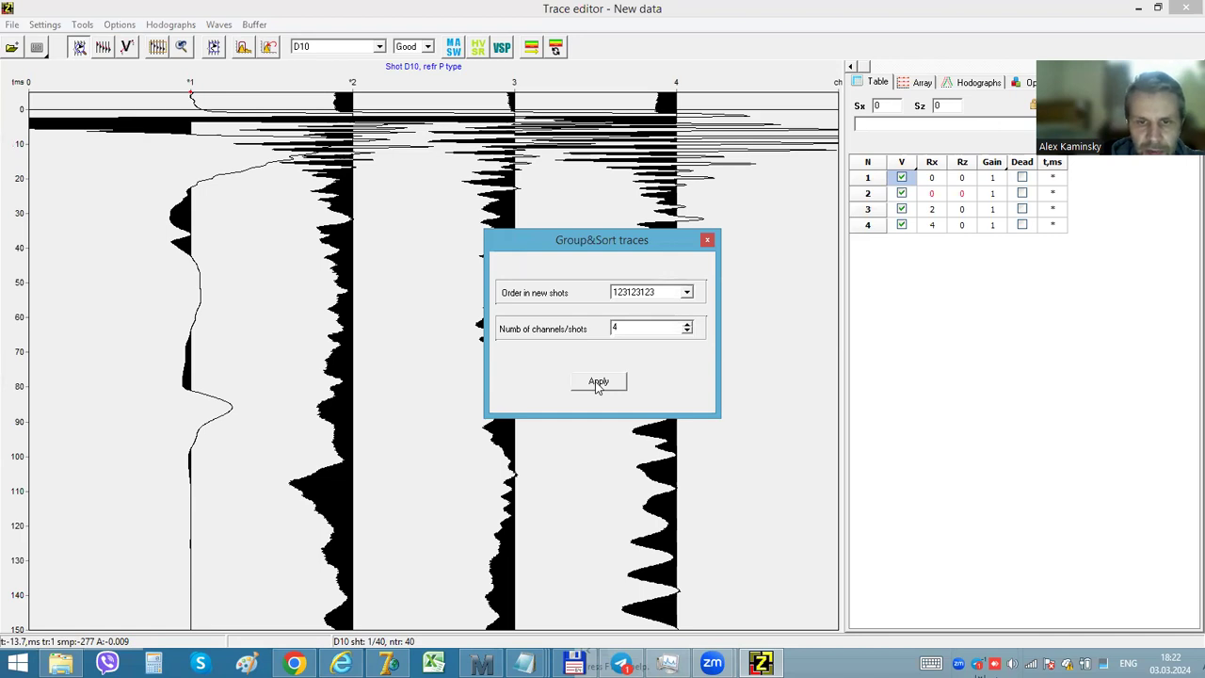
click(632, 295)
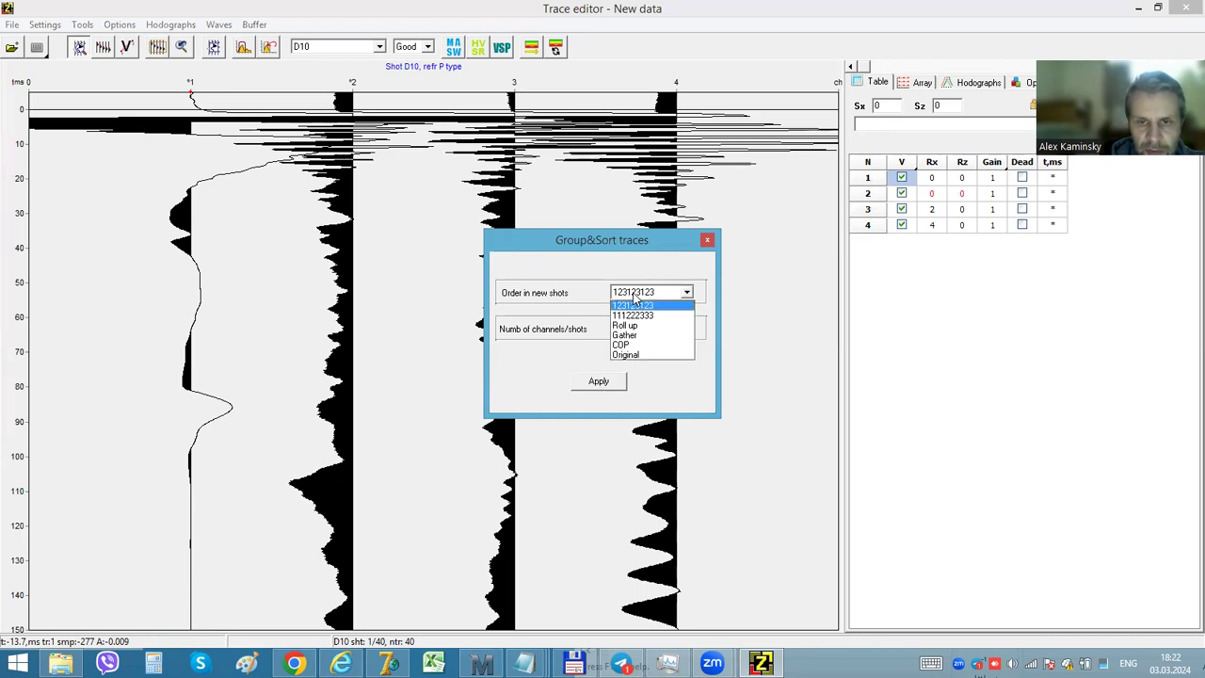
click(634, 297)
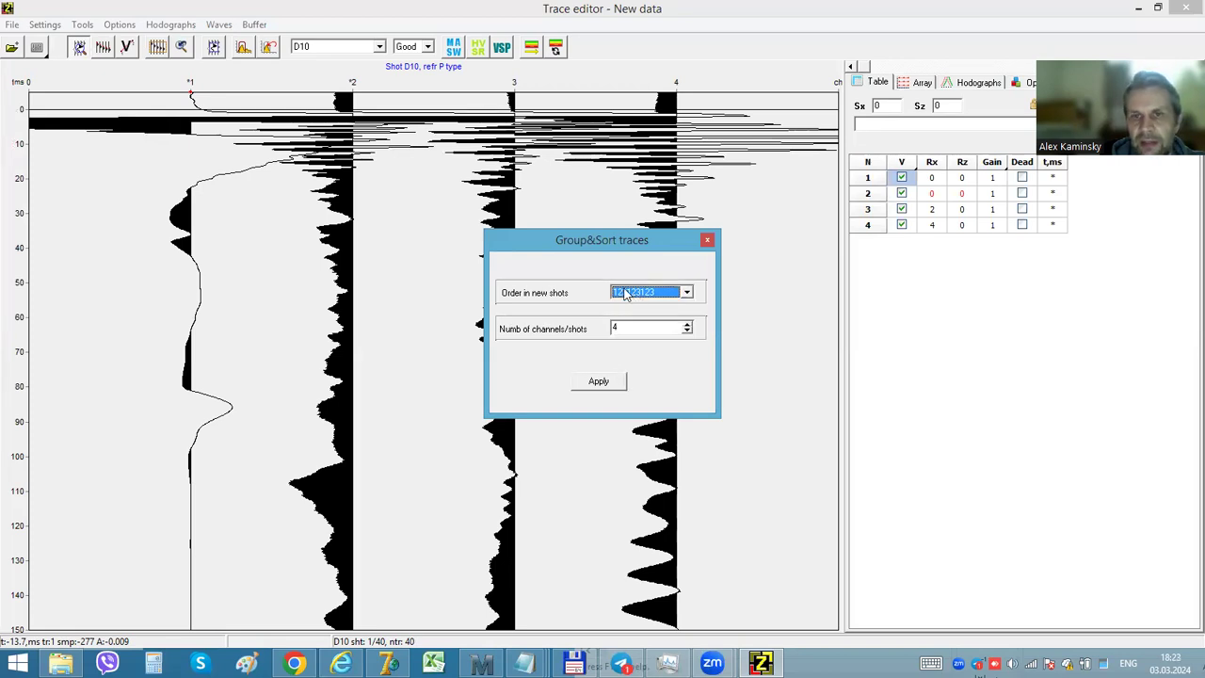
click(626, 294)
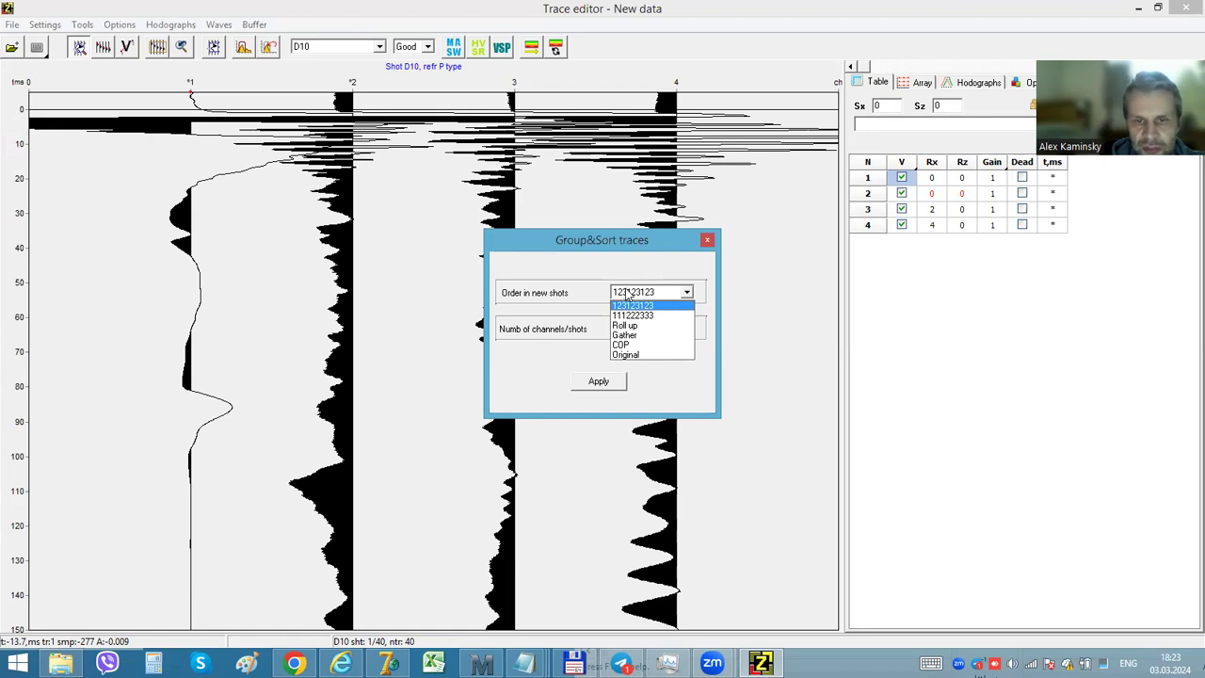
click(626, 294)
click(613, 326)
text(4)
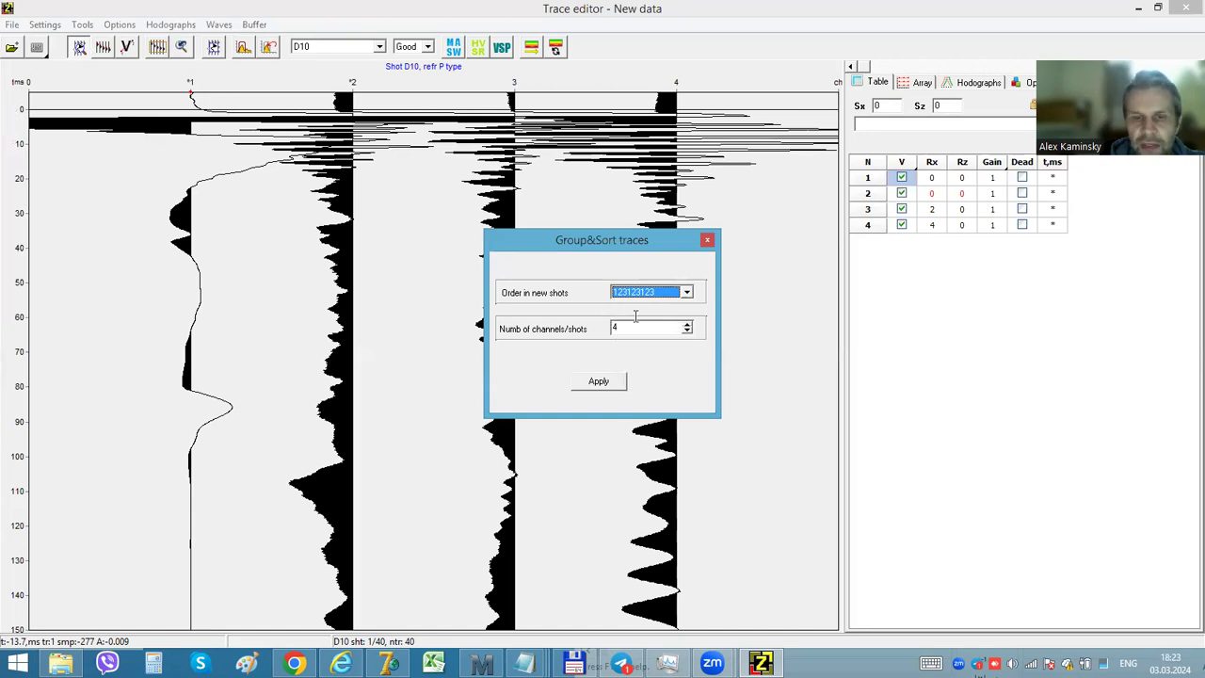
click(601, 382)
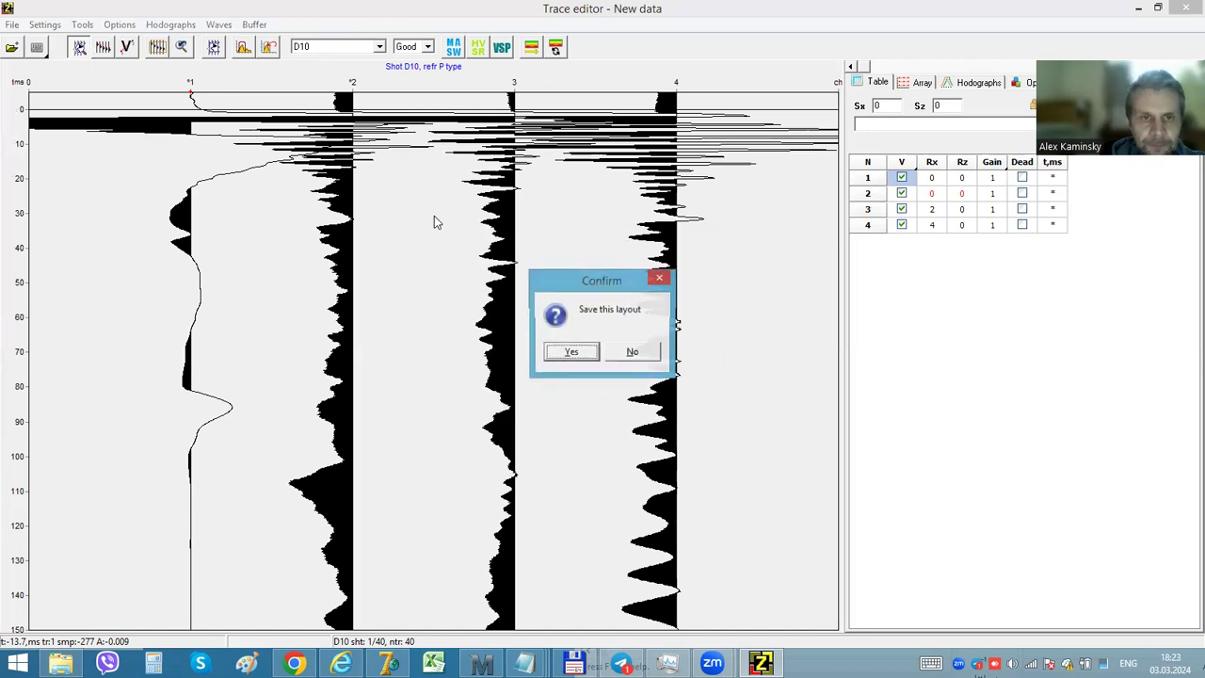
click(571, 352)
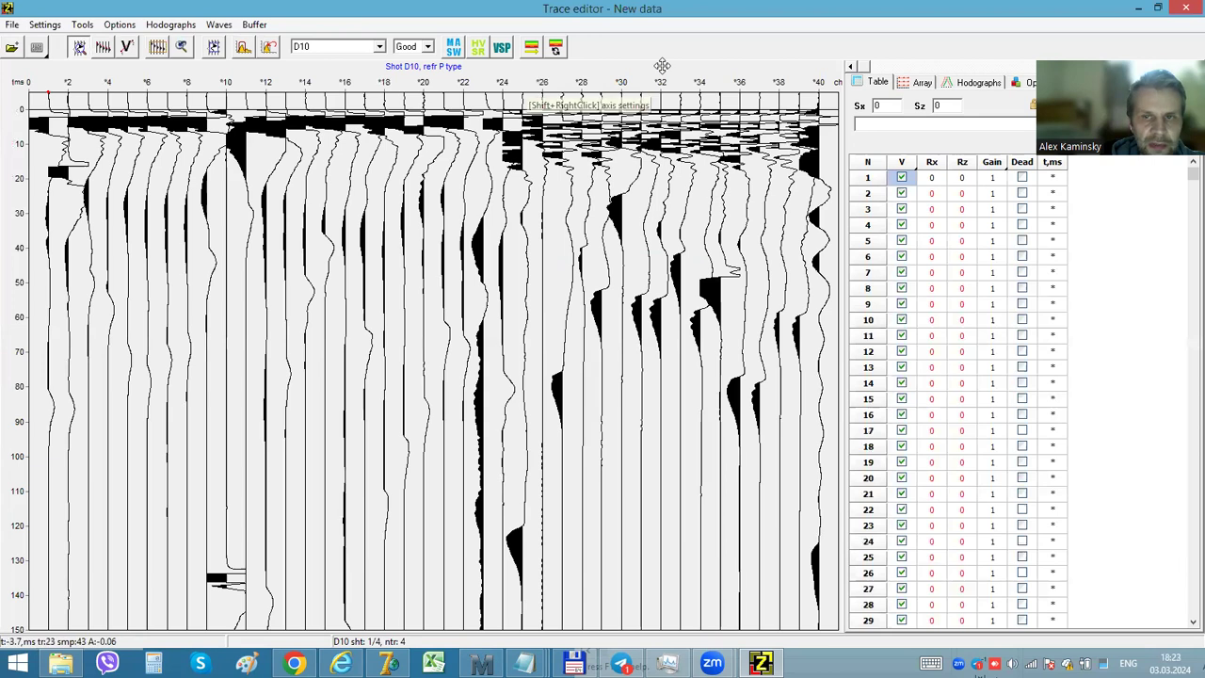
Browse through the regrouped shots and stop at the third one.
key(Page_Down)
key(Page_Down)
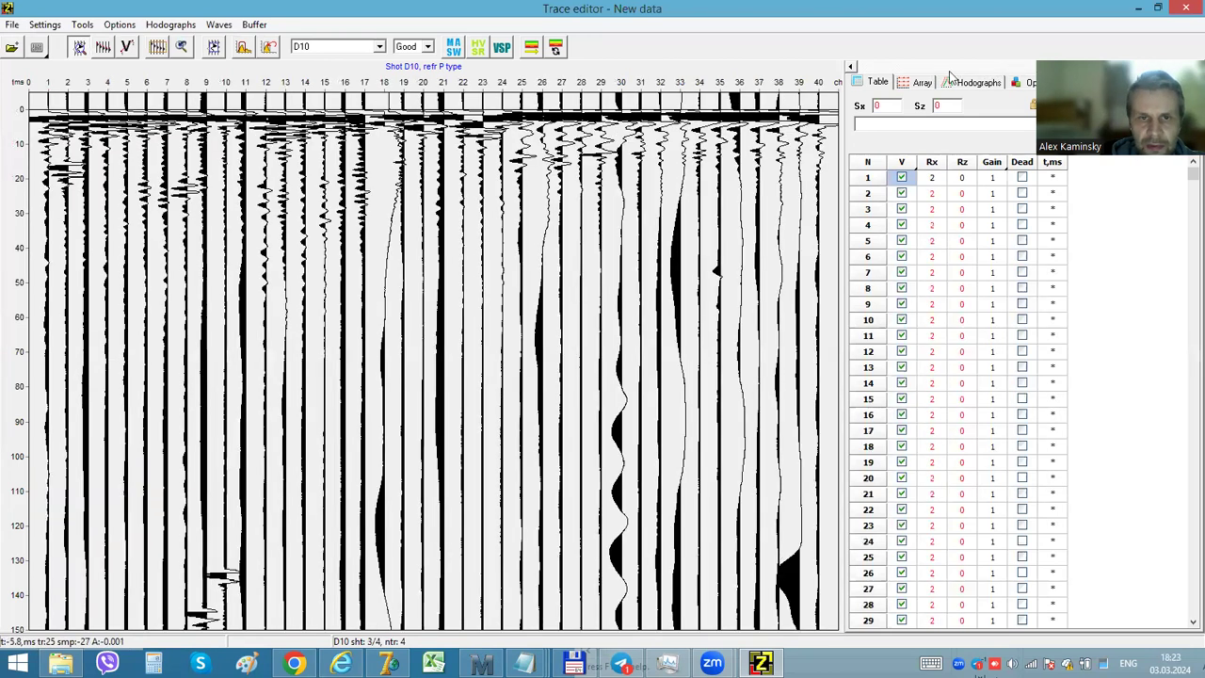
key(Page_Up)
key(Page_Down)
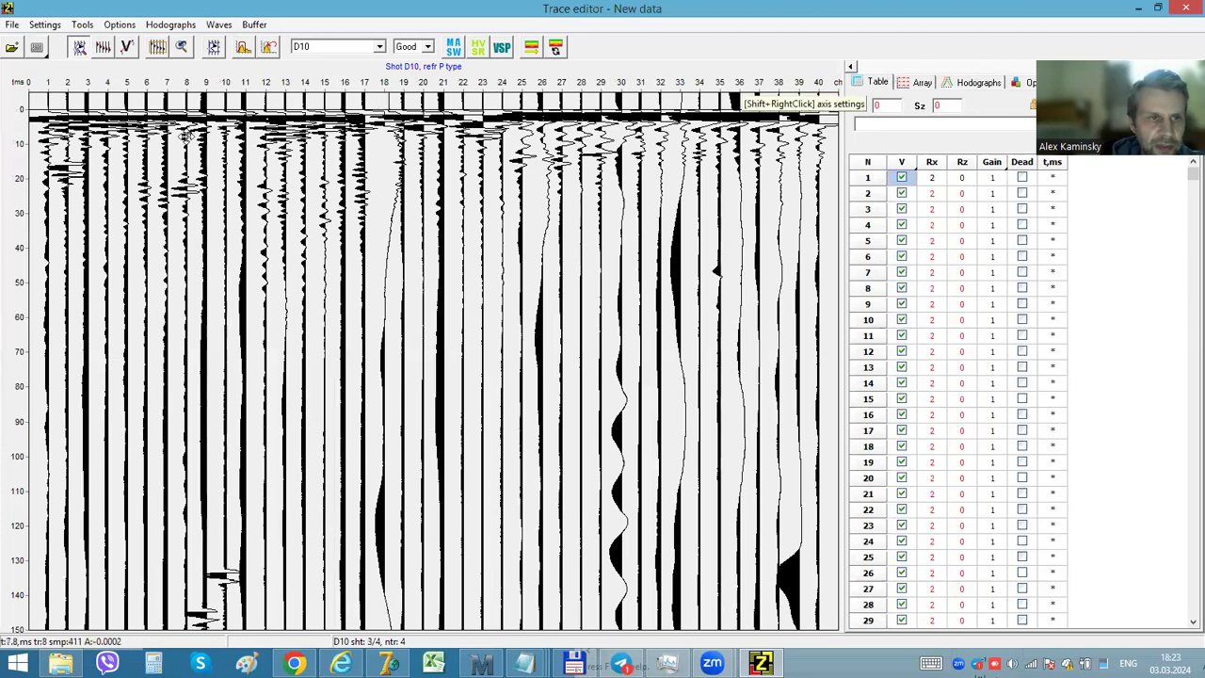
Remove the constant offset from the displayed traces so they are centred on their baselines.
click(47, 25)
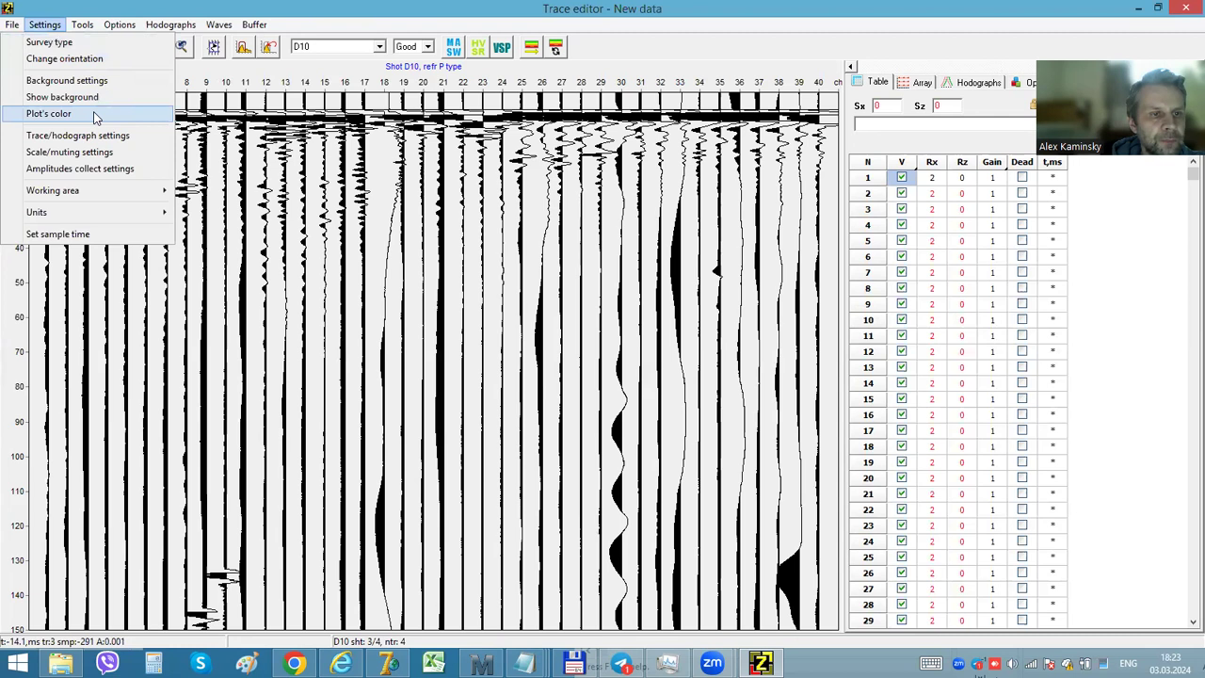
click(47, 26)
click(48, 28)
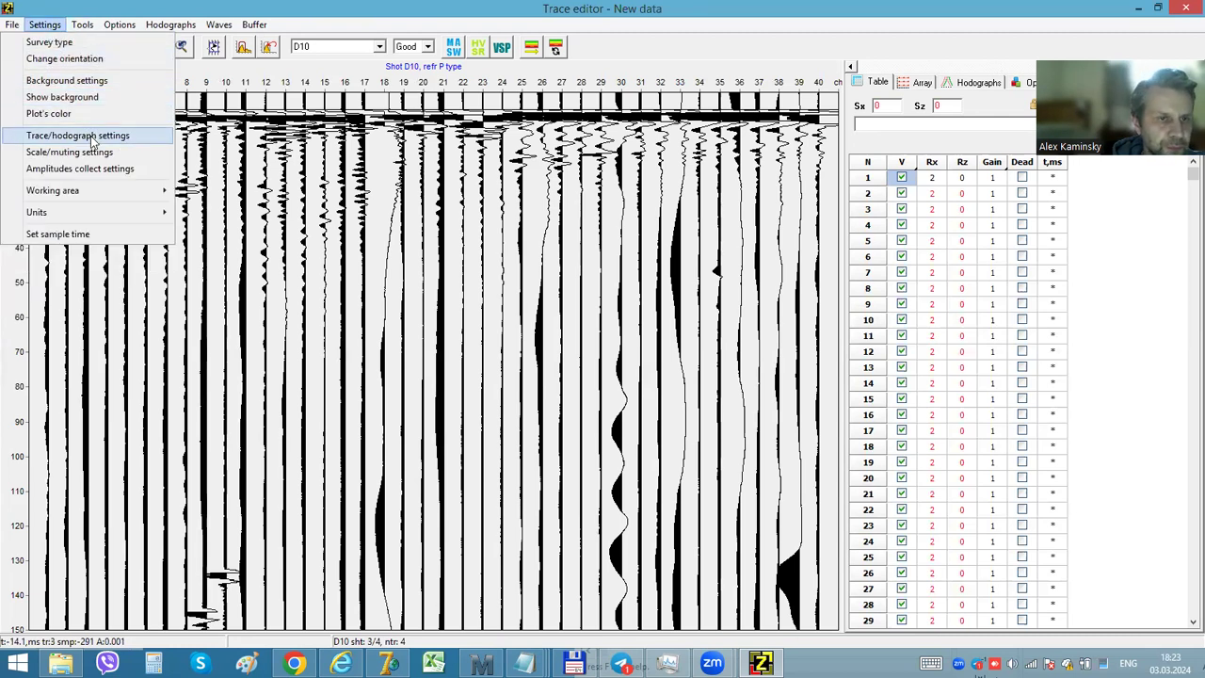
mouse_move(83, 28)
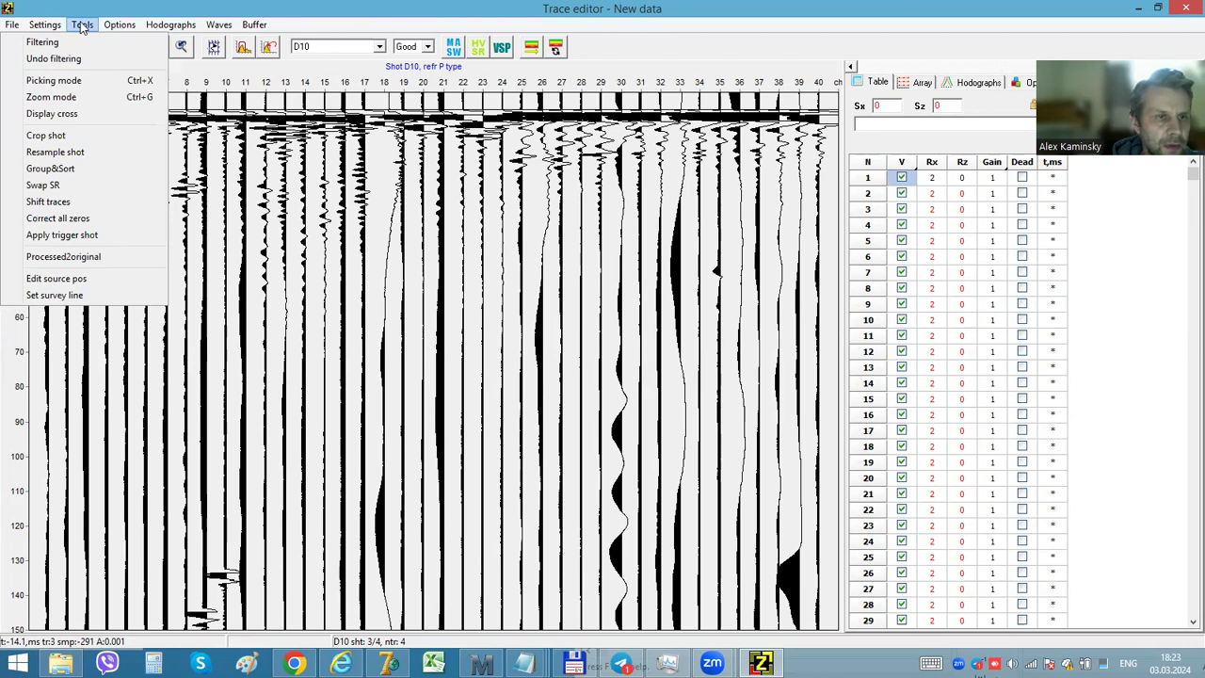
click(82, 26)
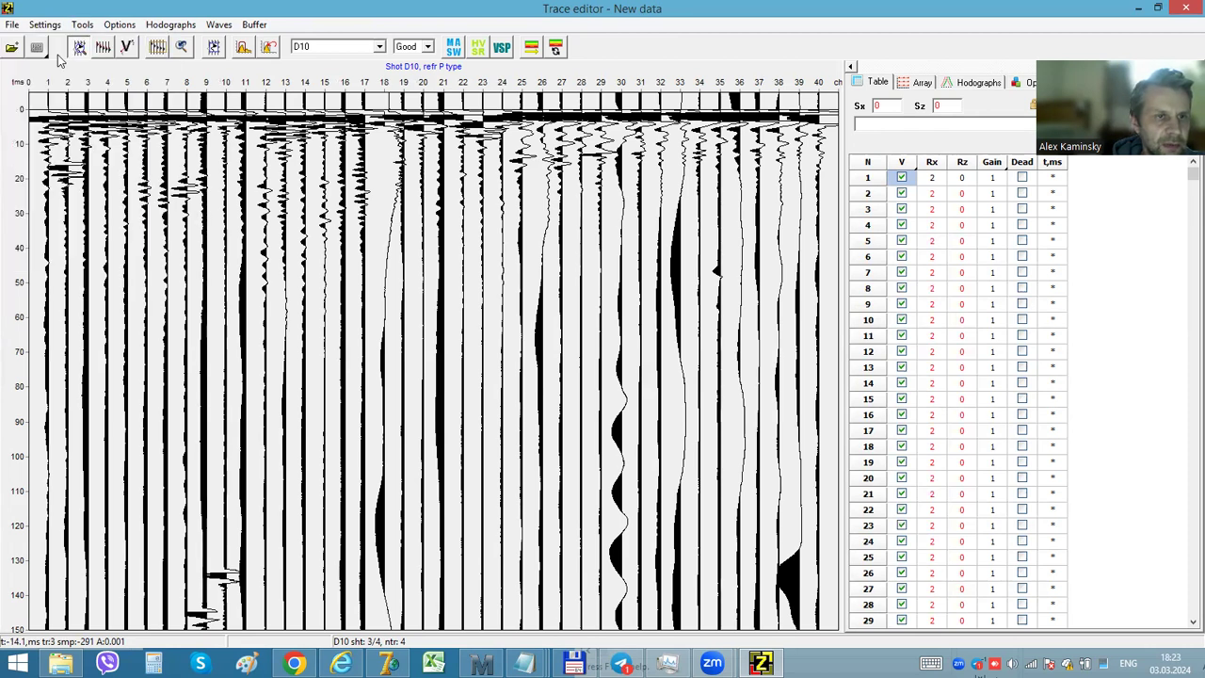
click(42, 51)
click(101, 115)
click(521, 367)
click(742, 211)
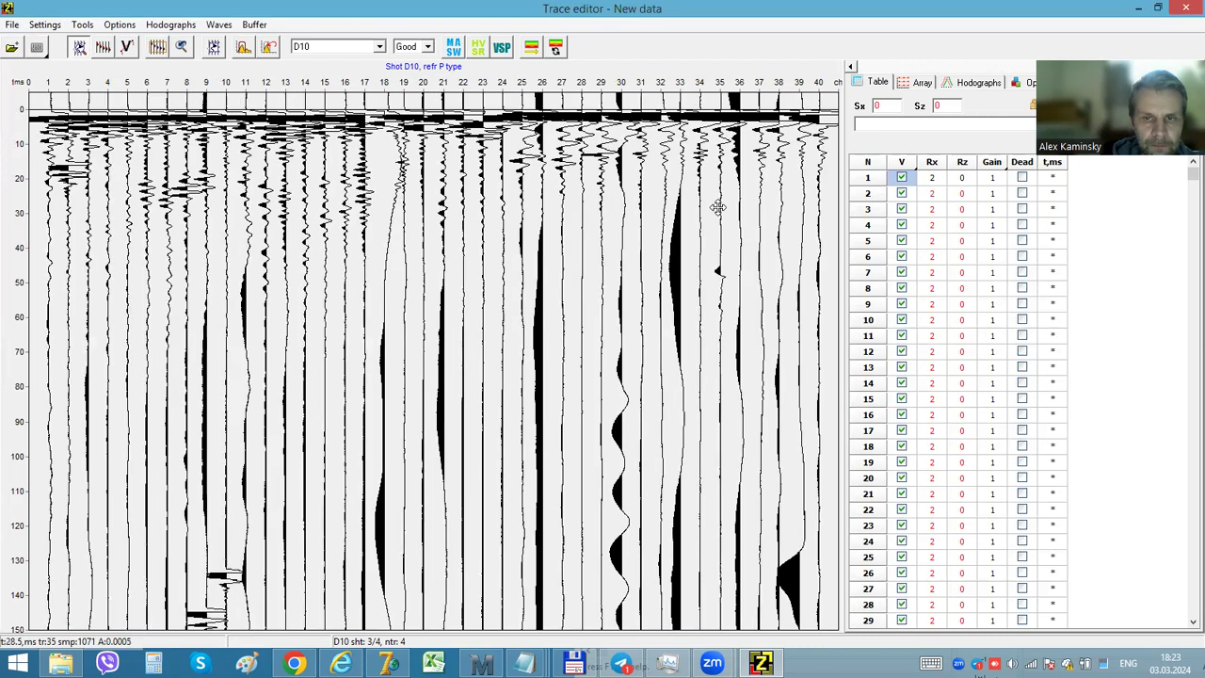
Set the third shot's first receiver coordinate Rx to -2 and apply an increment of -1 to all following traces.
click(933, 178)
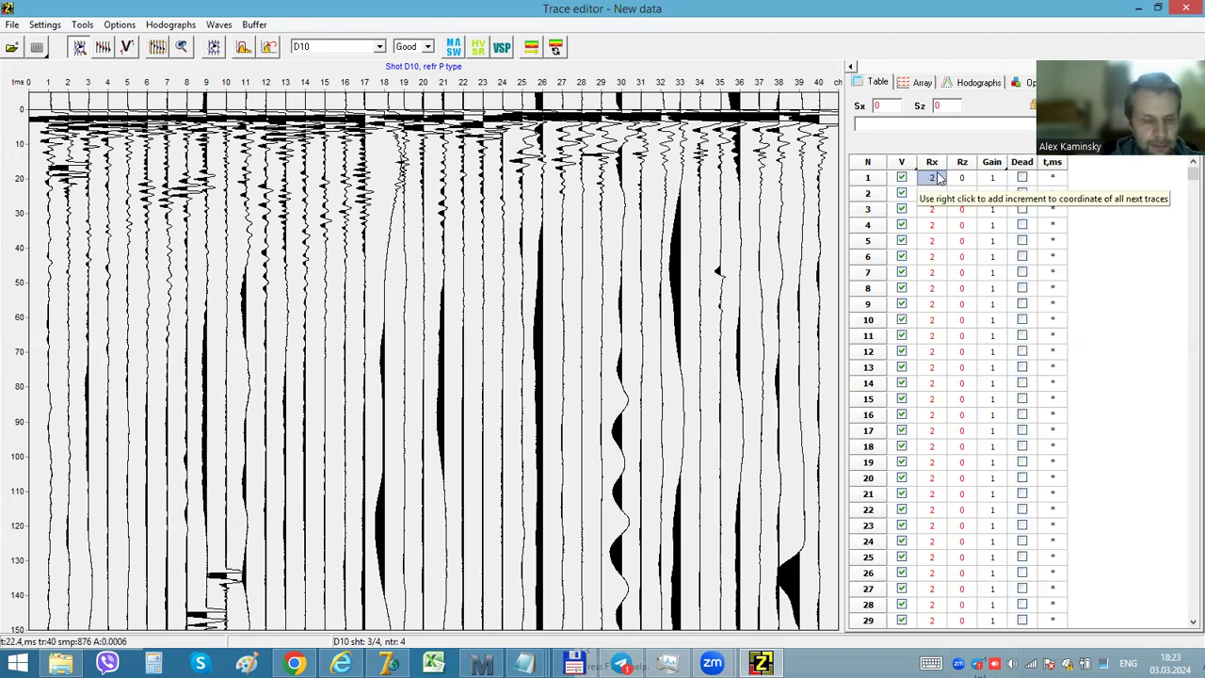
text(-2)
right_click(937, 183)
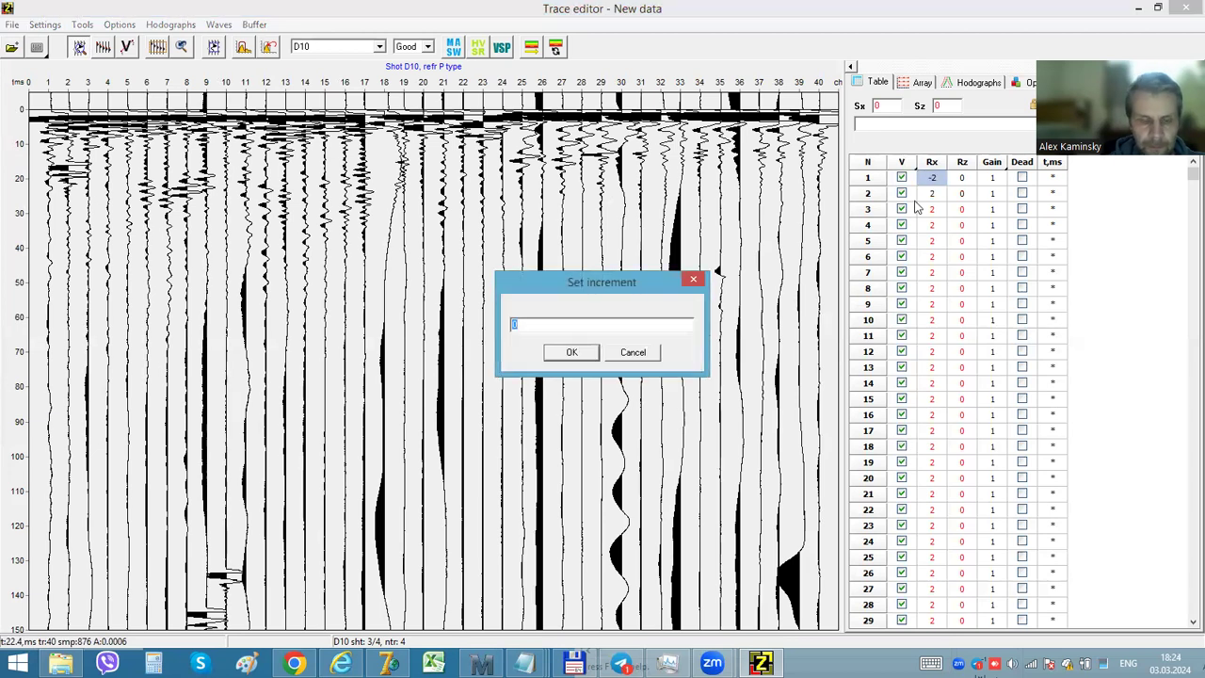
text(-1)
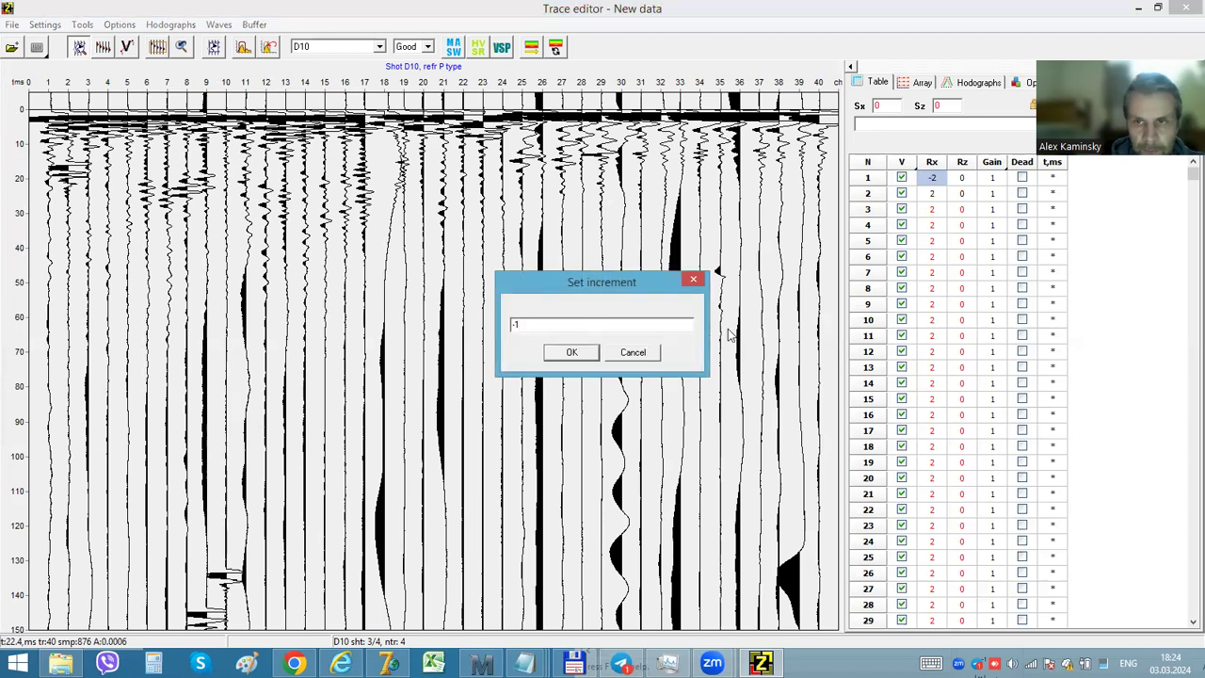
click(572, 352)
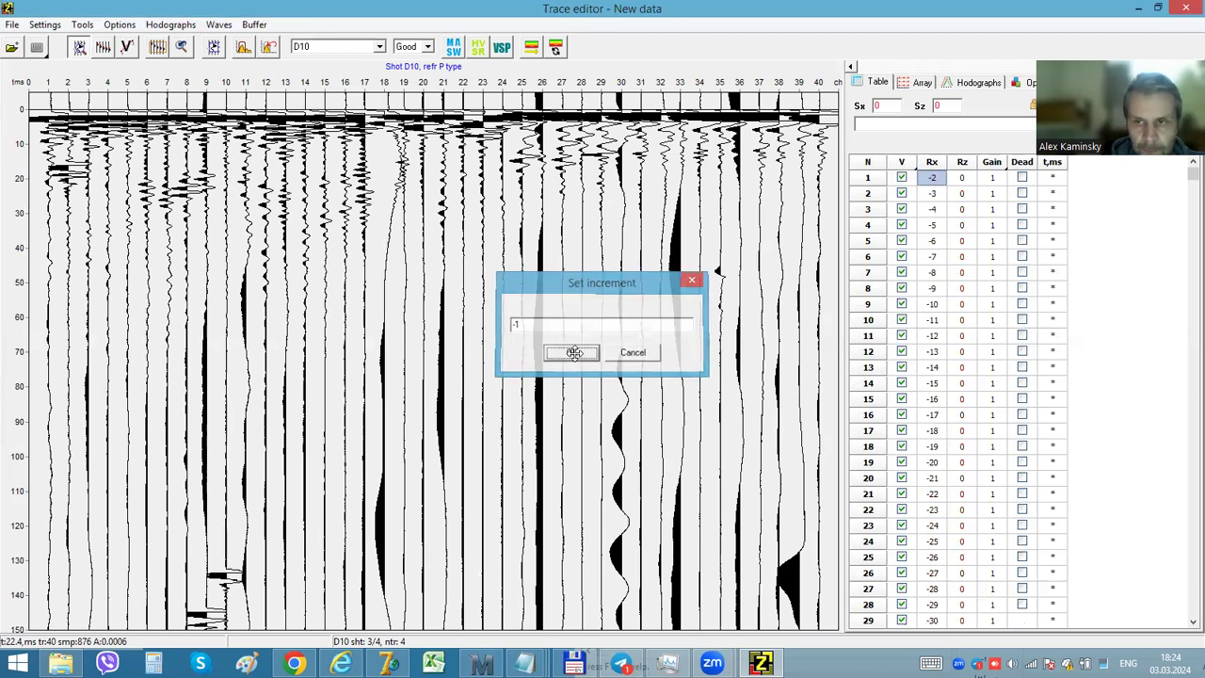
In the second shot, set the first trace's Rx to -2 and number the following traces with an increment of -1.
click(955, 71)
click(932, 176)
text(-)
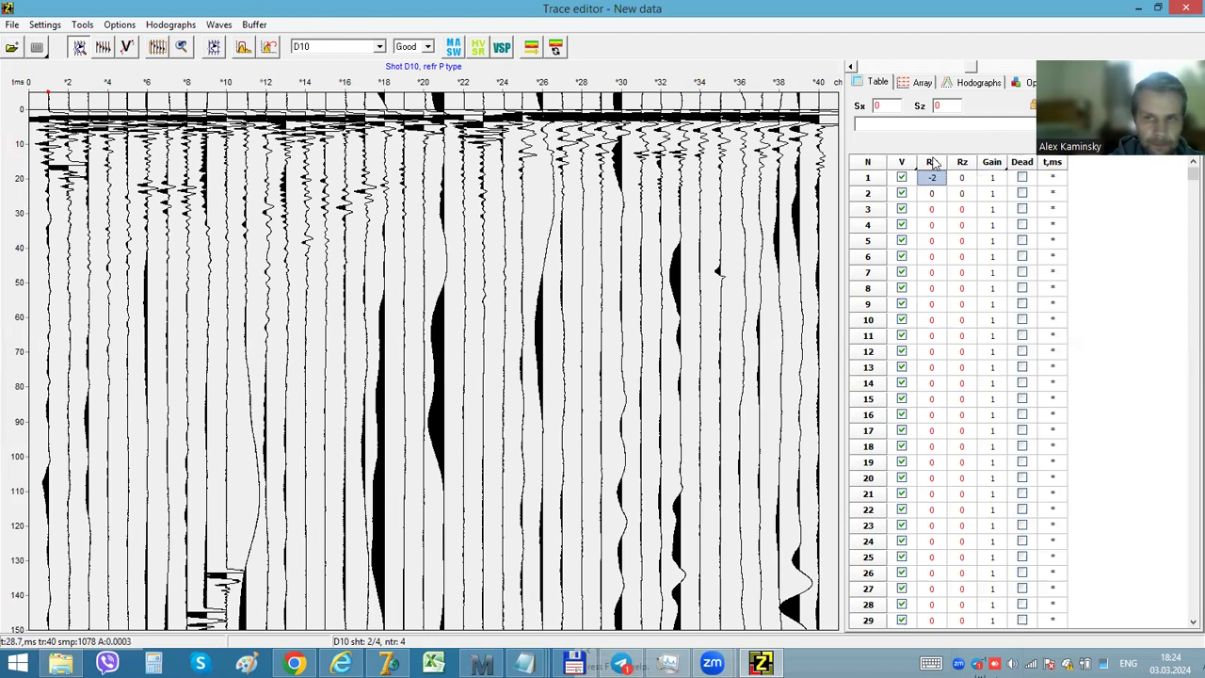
key(Return)
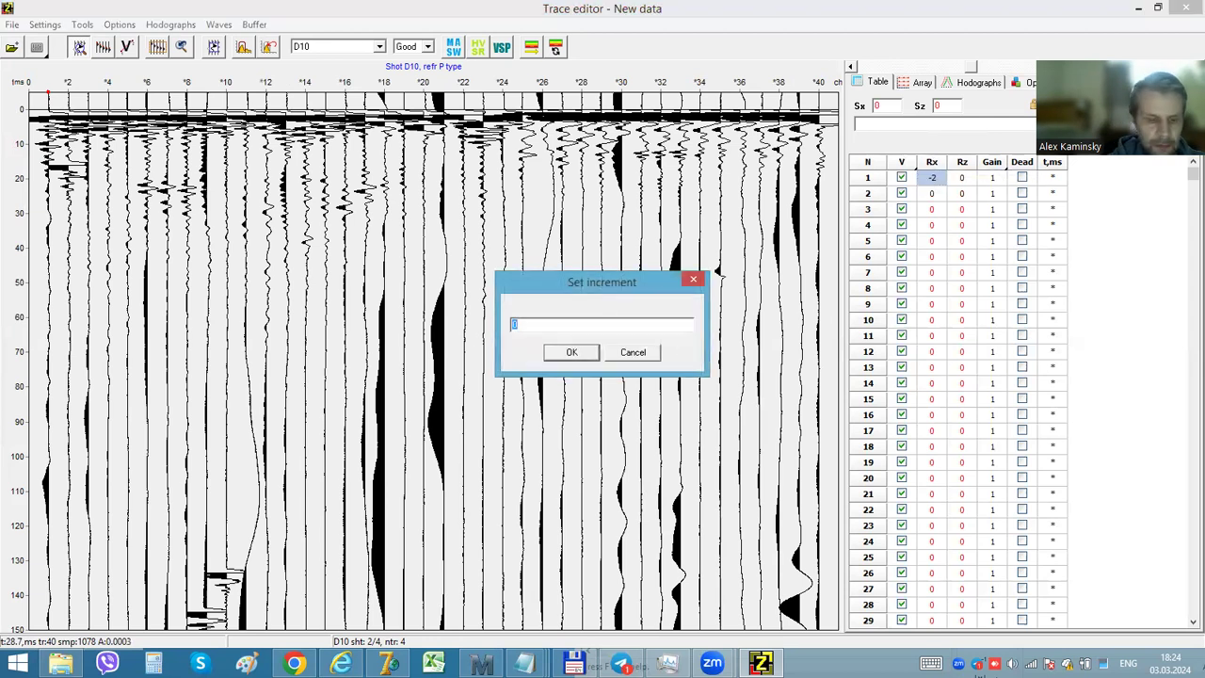
key(Return)
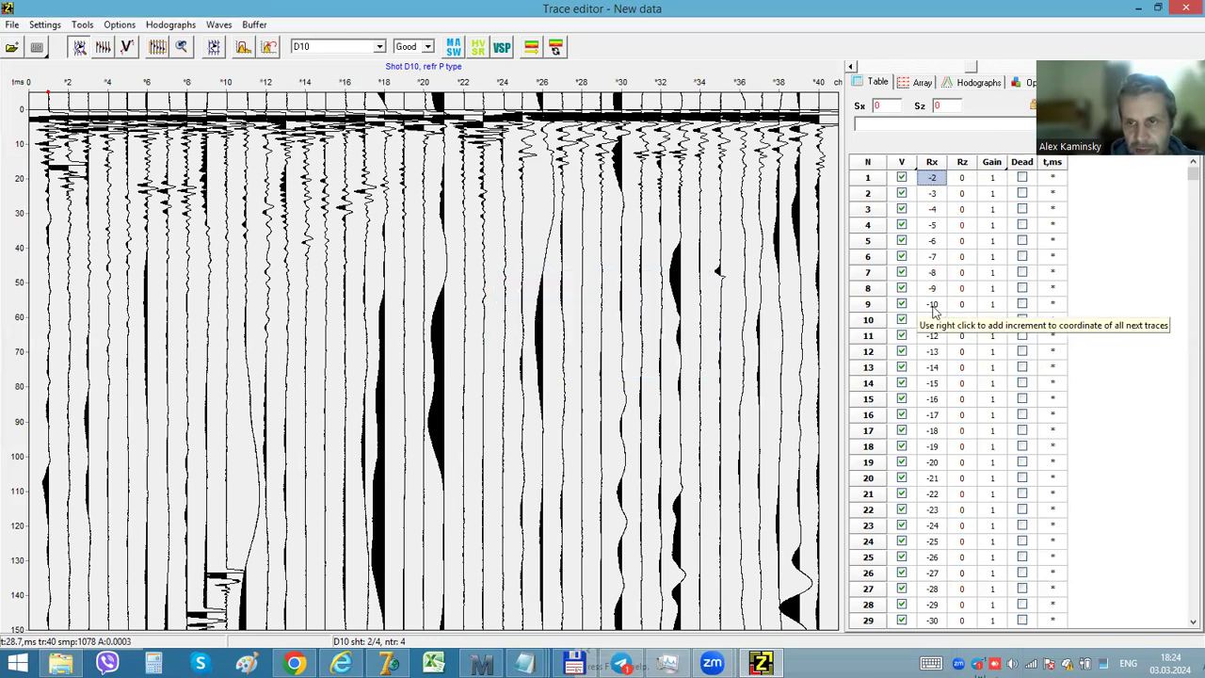
scroll(931, 602, down, 12)
scroll(932, 348, up, 12)
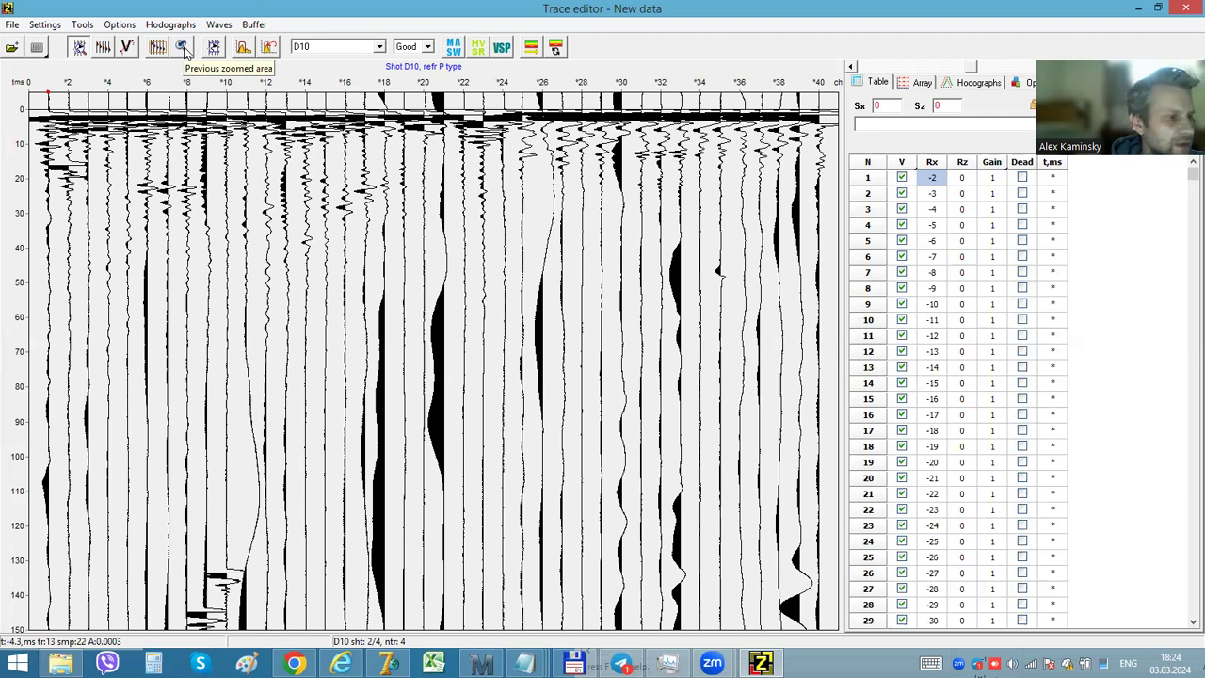
Open the recent project testpicking1.bin.
click(12, 25)
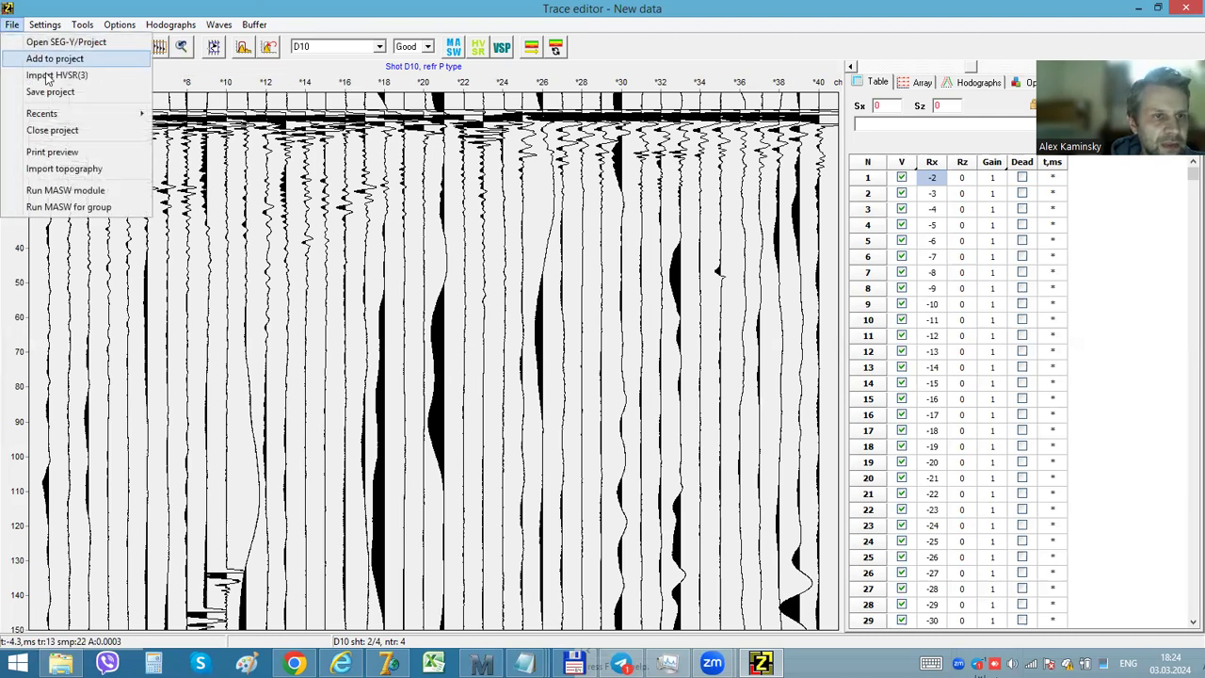
mouse_move(72, 122)
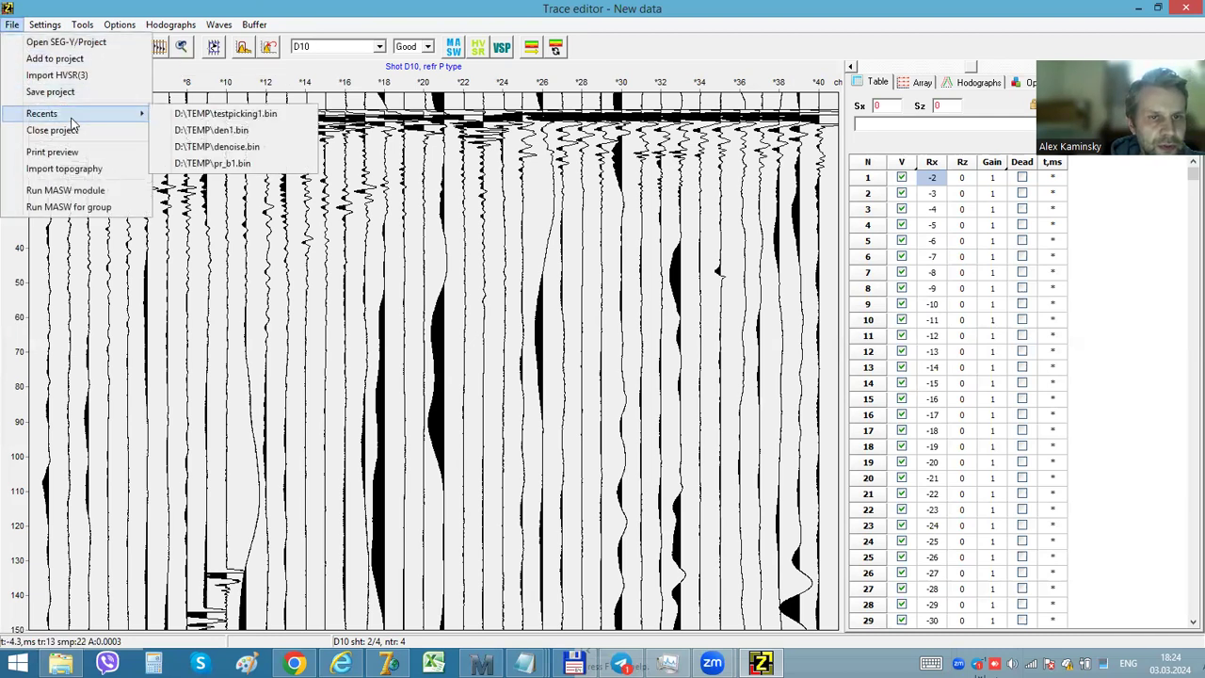
click(197, 114)
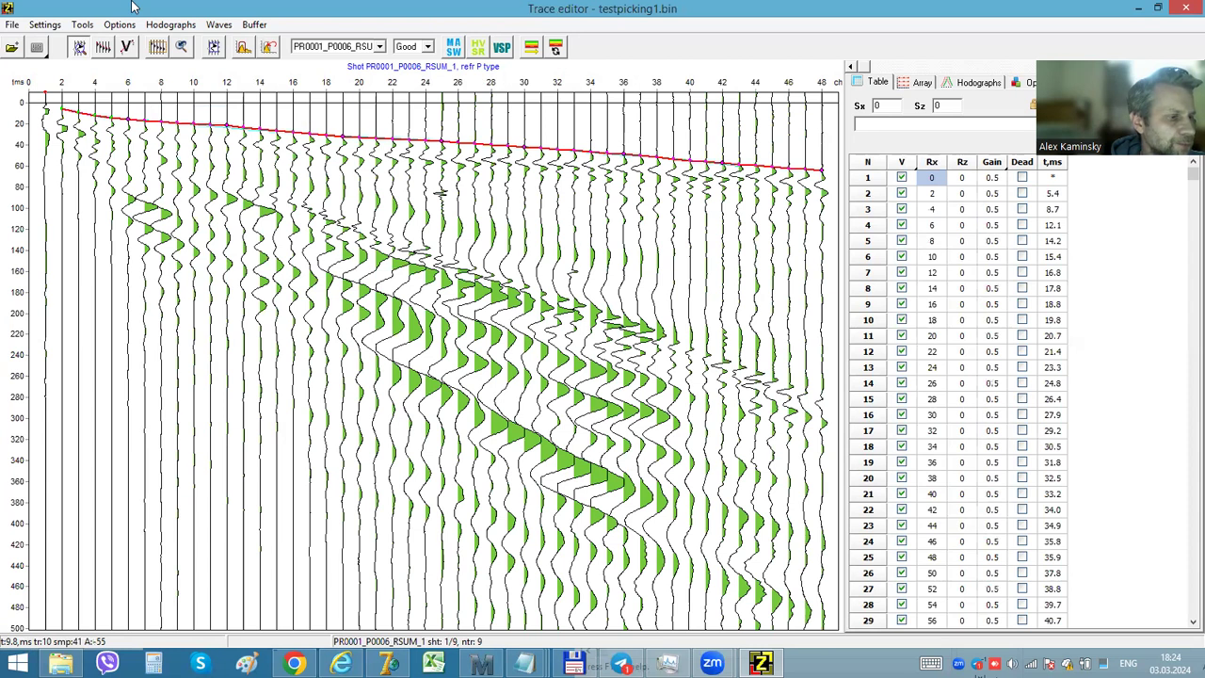
Regroup the project's traces with Group&Sort using the Gather order.
click(84, 26)
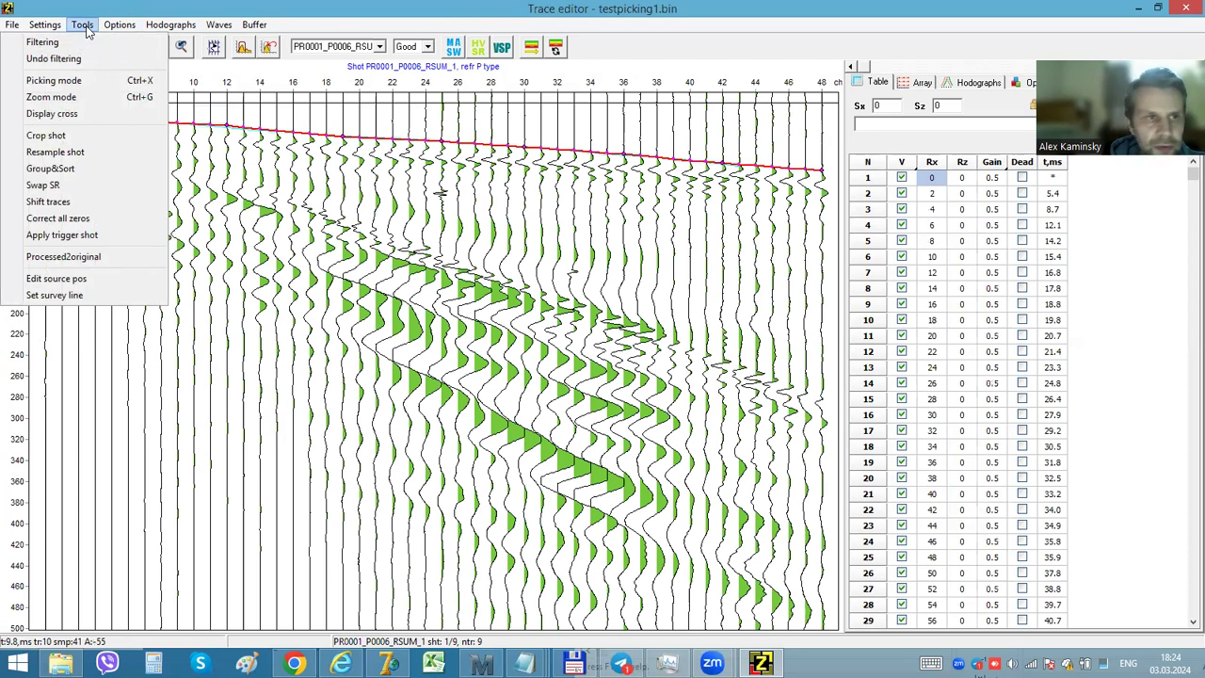
mouse_move(66, 24)
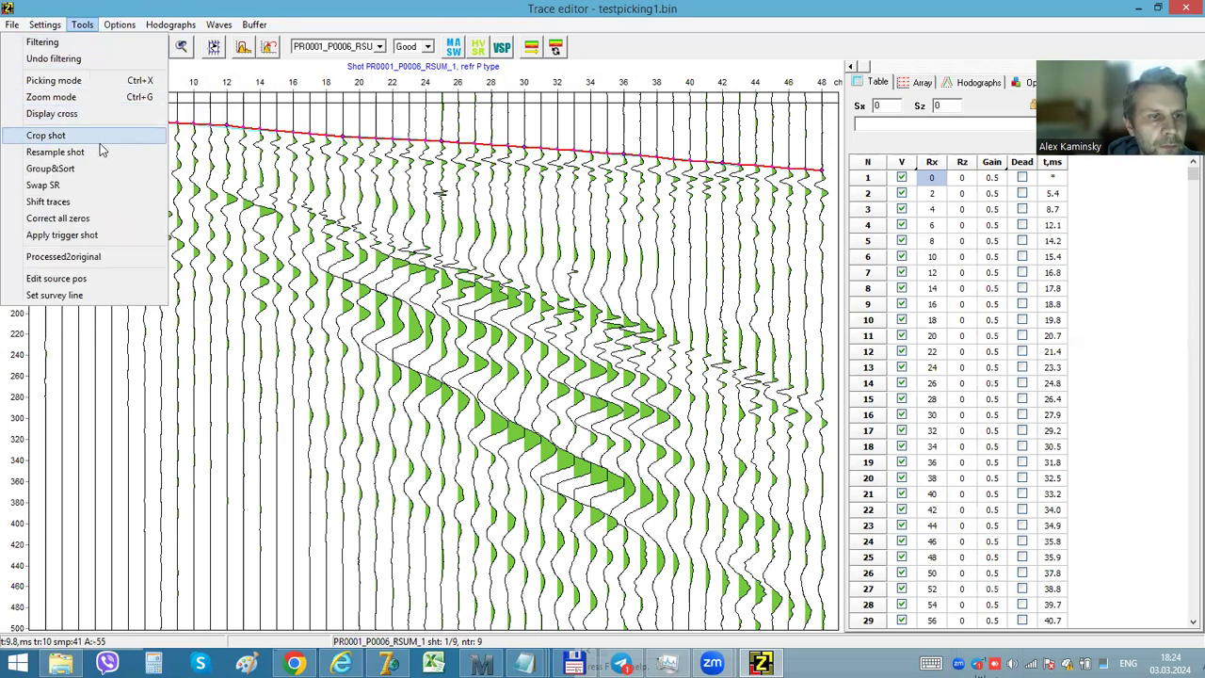
click(88, 168)
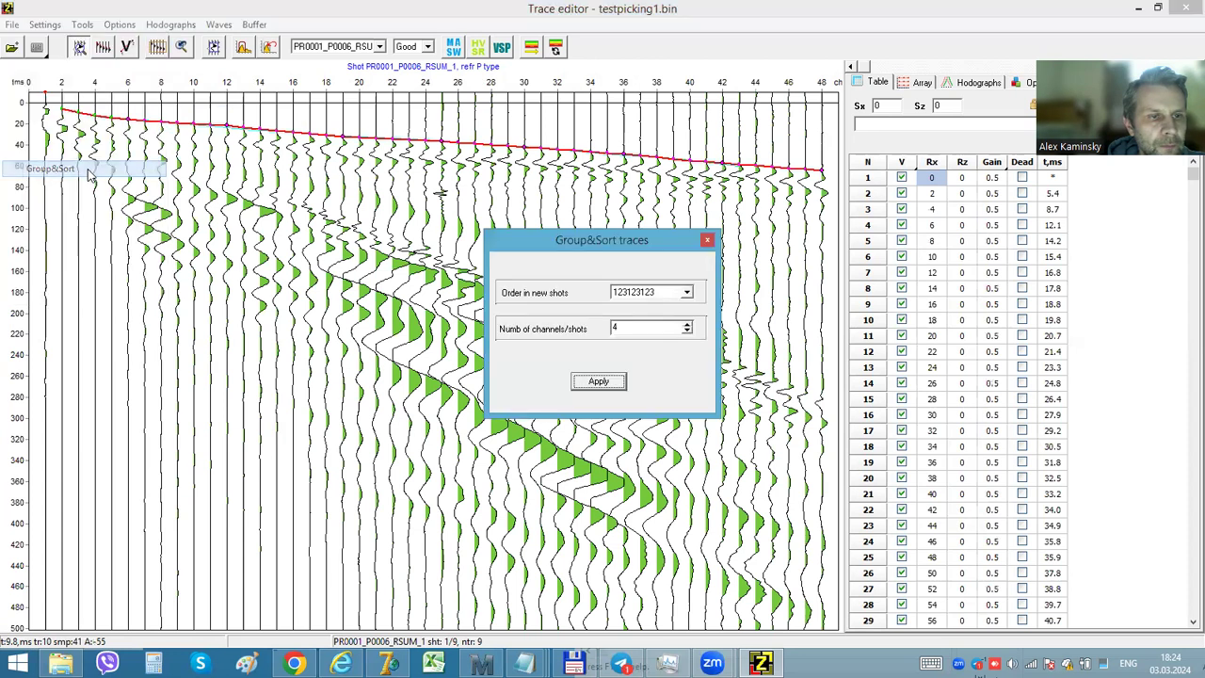
click(660, 297)
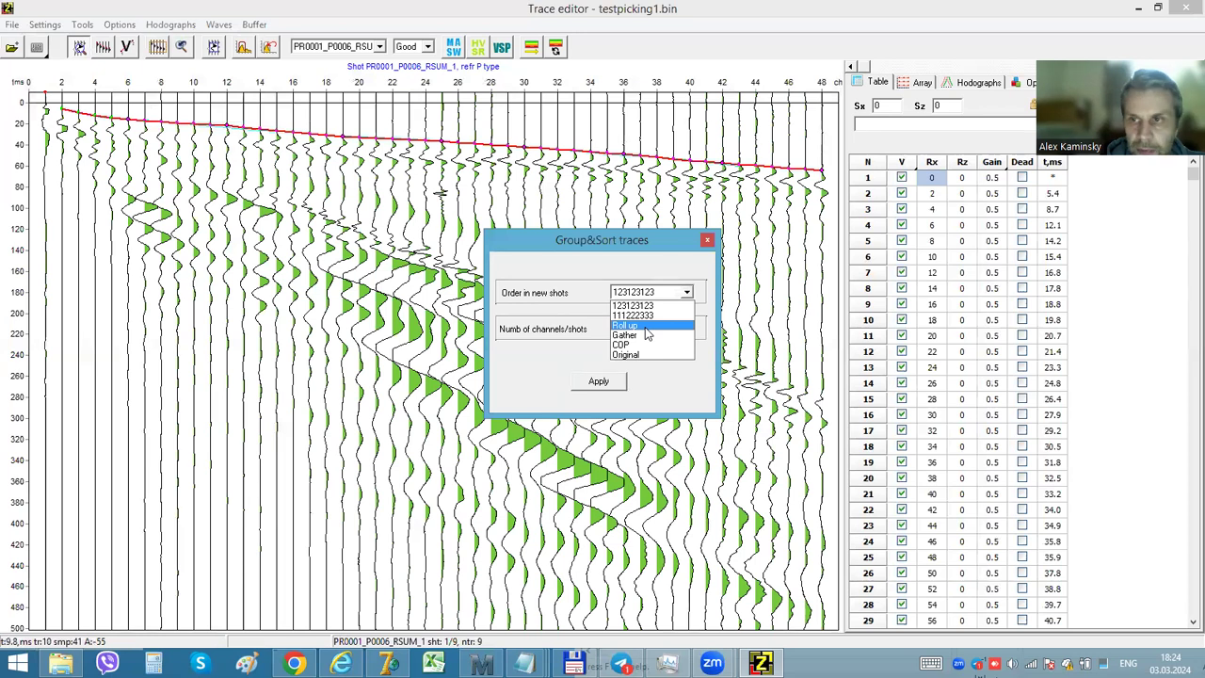
click(647, 333)
click(619, 381)
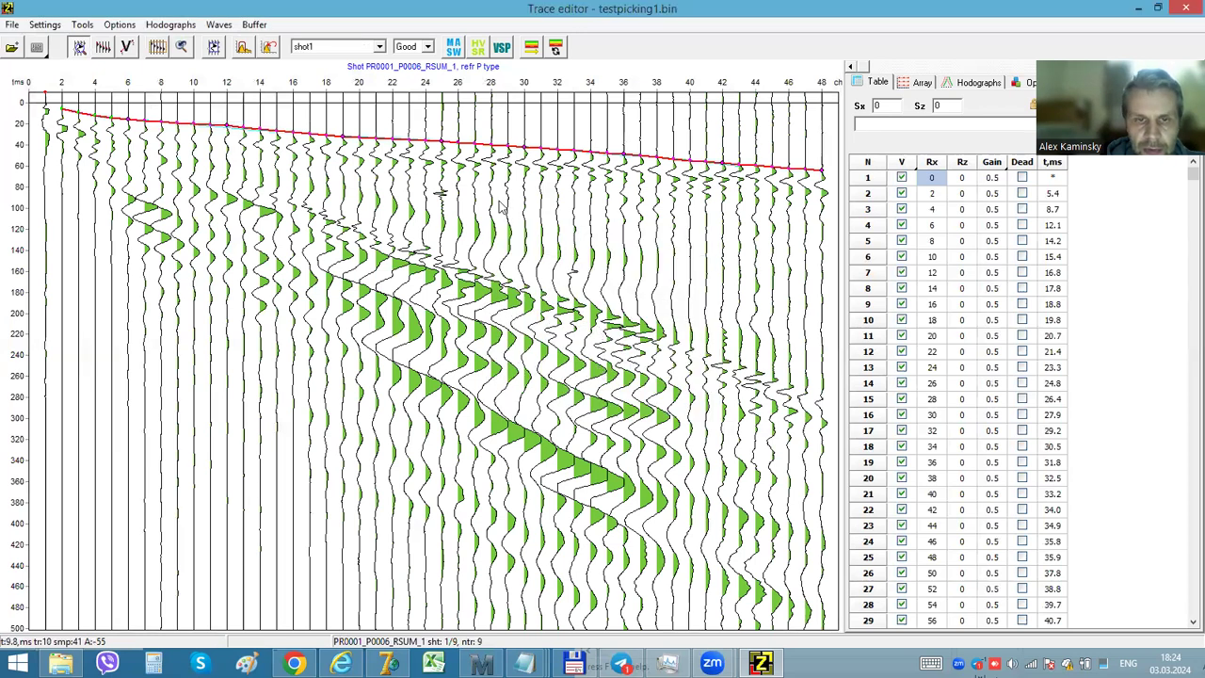